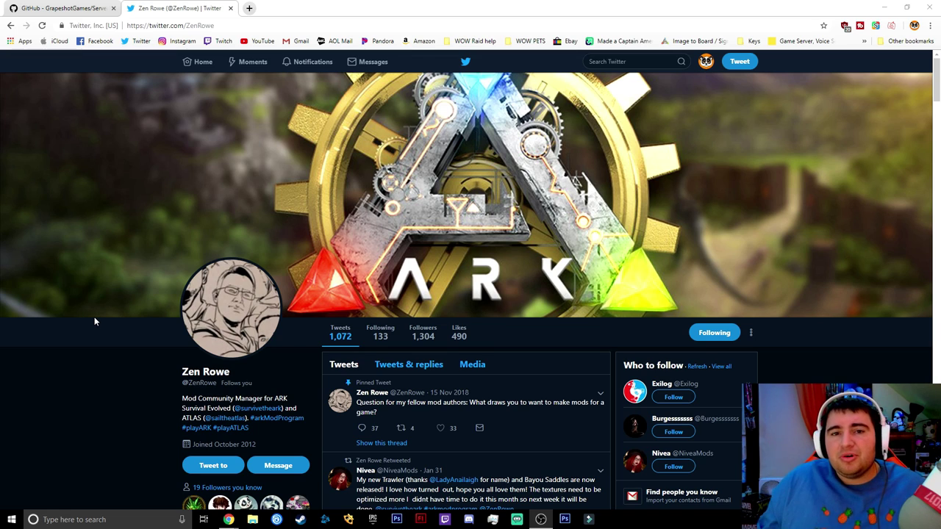
Step: Scroll to the January 31 tweet about the new ServerGridEditor version and highlight its text
scroll(94, 317, "down", 5)
mouse_move(445, 388)
left_mouse_down()
mouse_move(443, 375)
mouse_move(457, 381)
left_mouse_up()
scroll(424, 323, "down", 1)
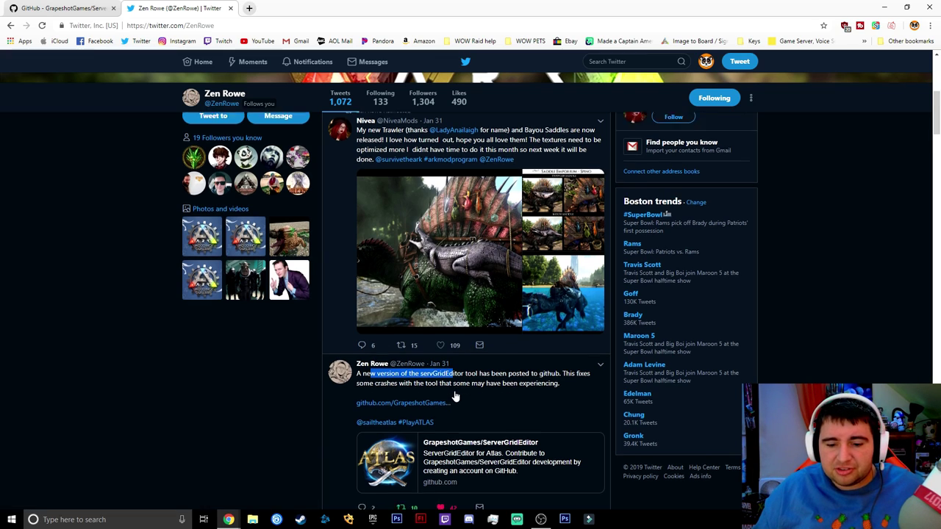
left_click(408, 312)
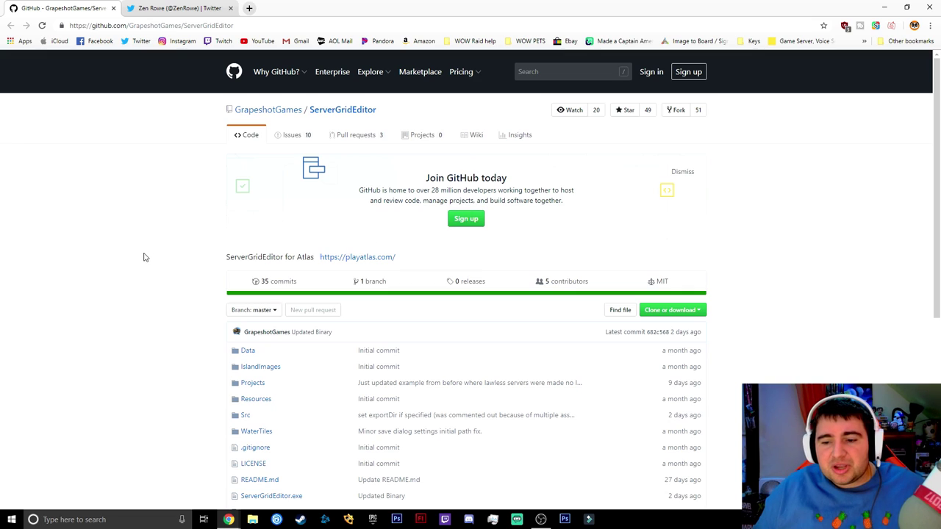
left_click(654, 311)
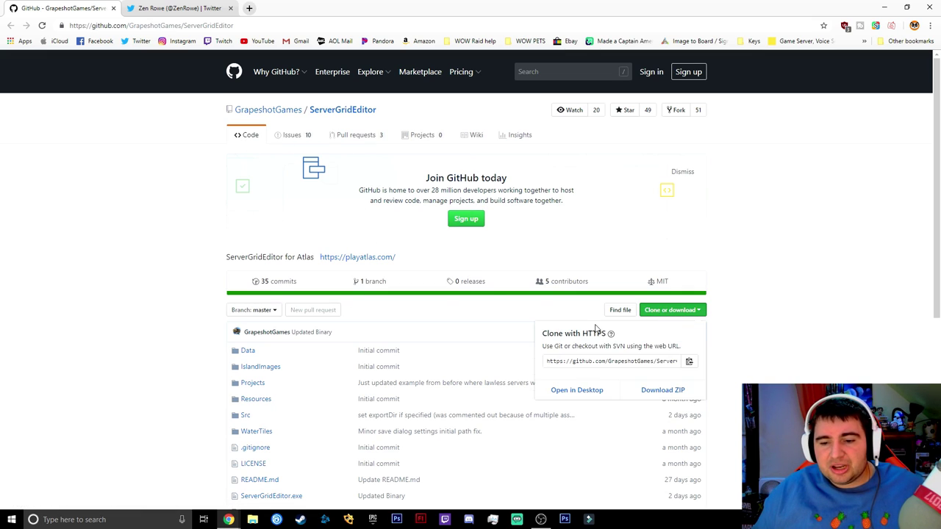
left_click(654, 393)
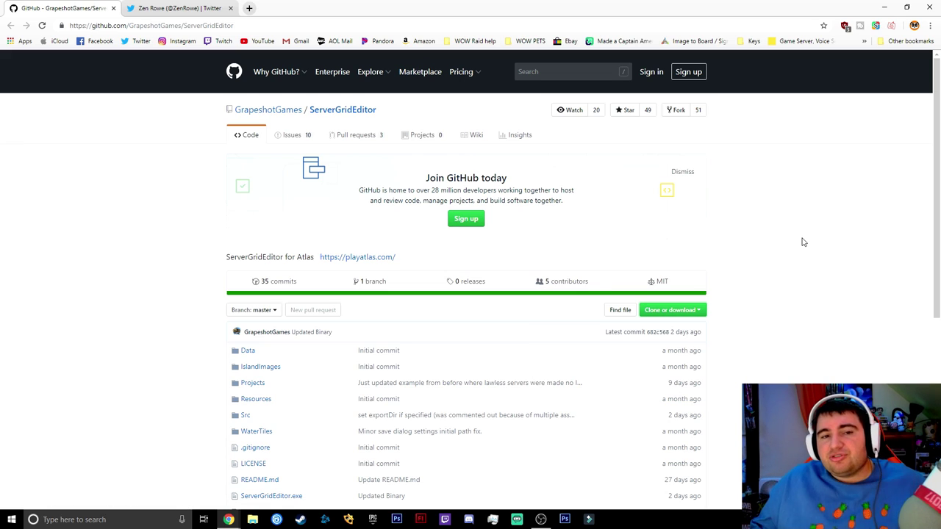
left_click(149, 8)
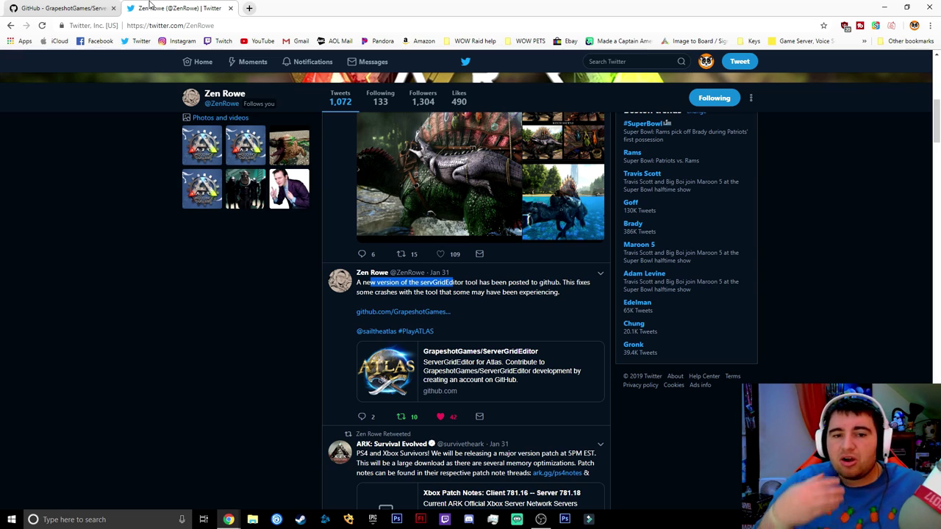
Step: Clear the highlight on the tweet text and scroll back up the profile
left_click(283, 338)
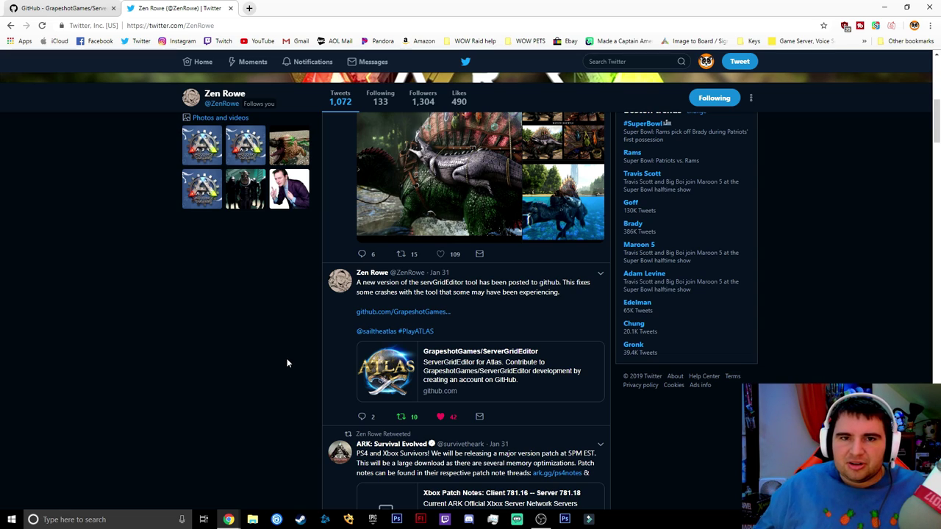
scroll(287, 360, "up", 5)
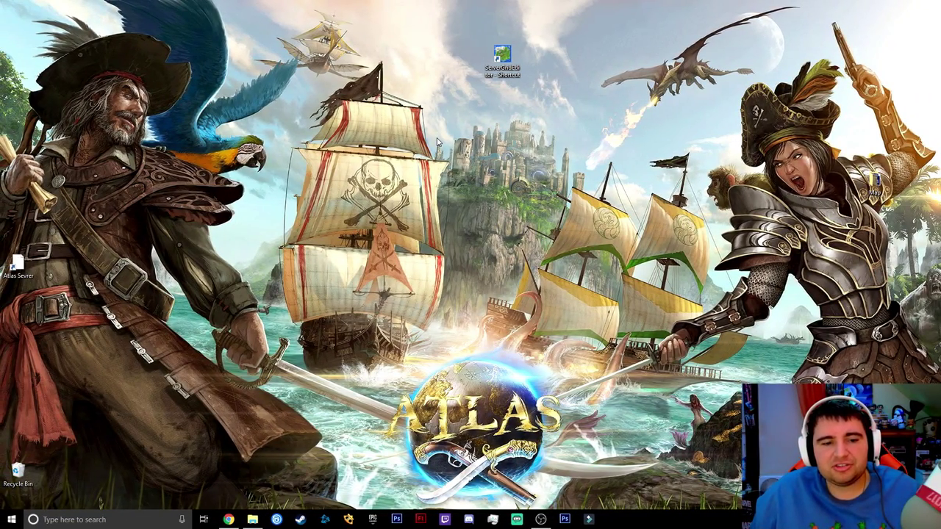
Step: Launch Island Editor from the ServerGridEditor desktop shortcut
left_click_drag(502, 56, 542, 56)
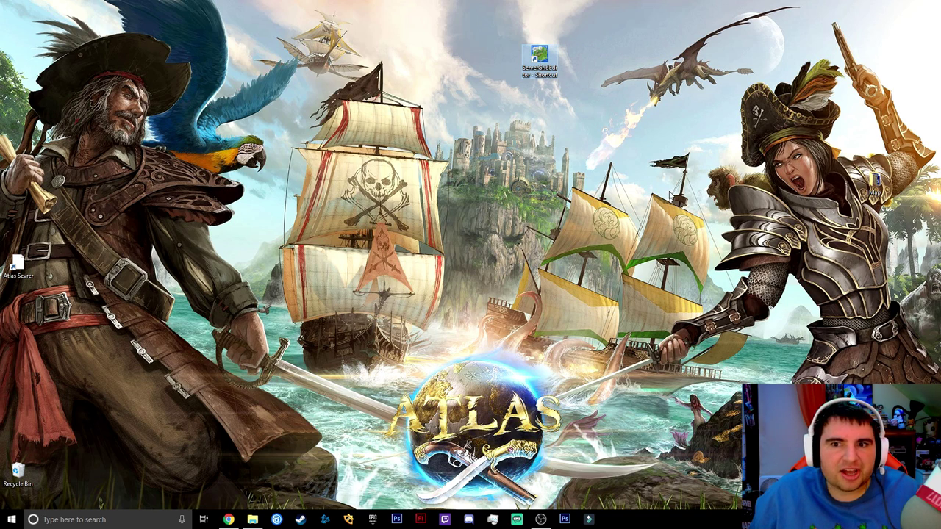
double_click(537, 58)
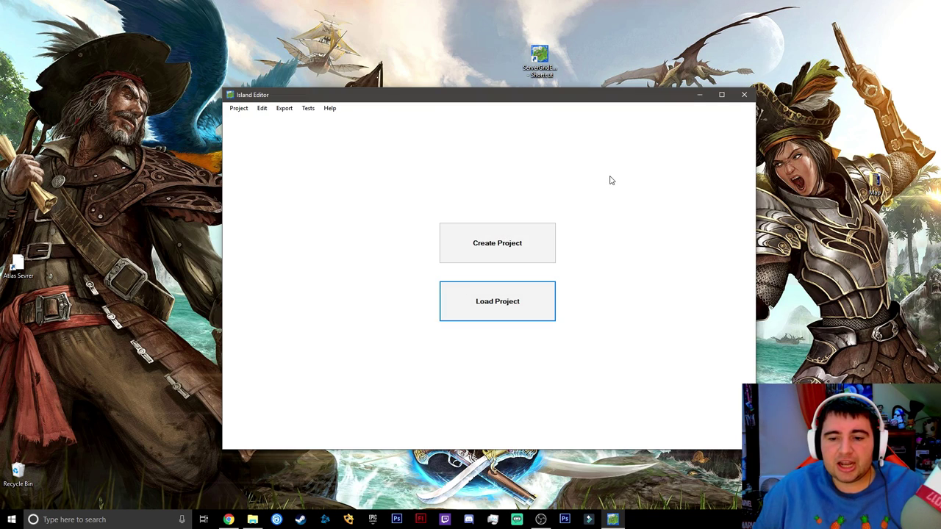
Step: Start a new project and select the default Friendly Name 'AtlasWorld'
left_click(529, 244)
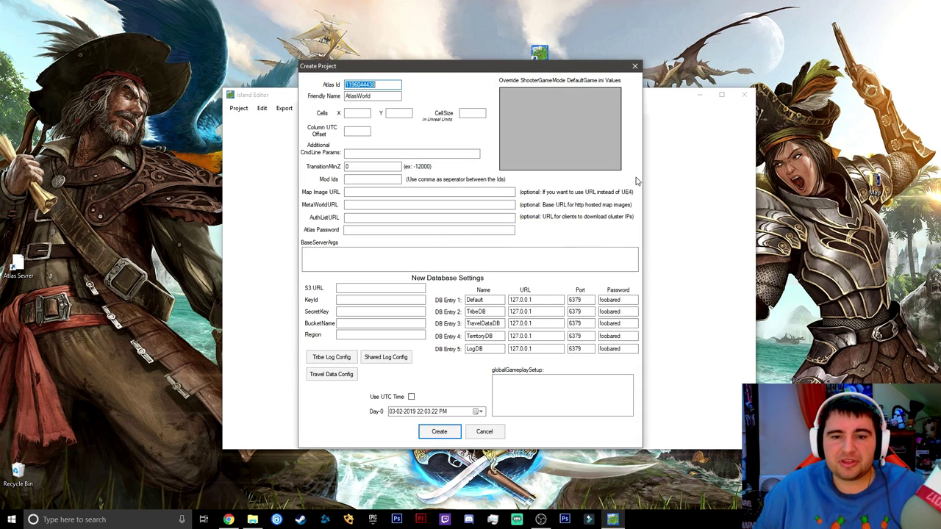
left_click(380, 86)
key("Tab")
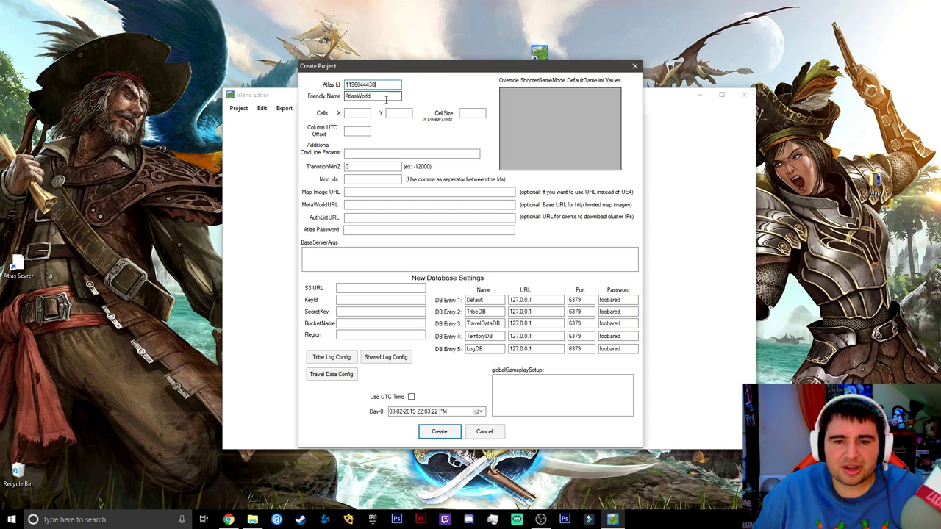
left_click(377, 96)
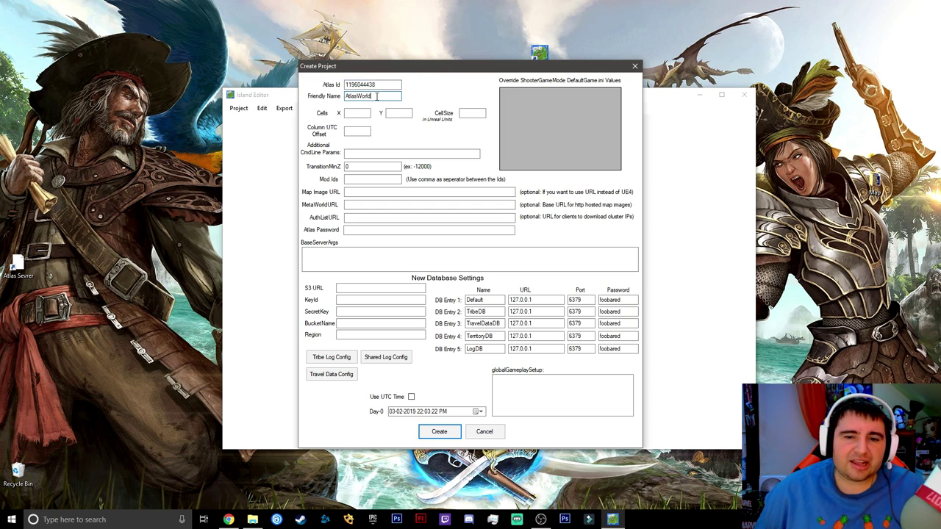
double_click(377, 96)
Step: Enter 1 for both Cells X and Cells Y
left_click(359, 112)
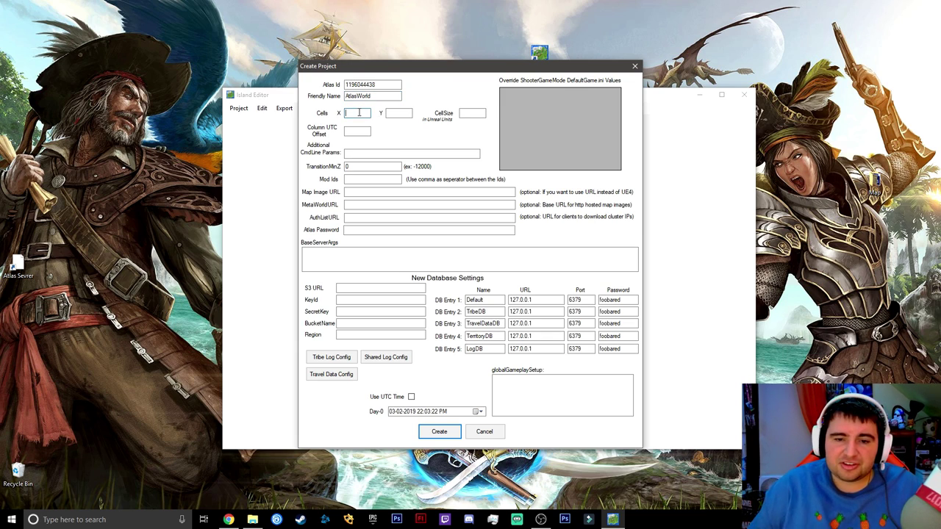
type("1")
left_click(400, 113)
type("1")
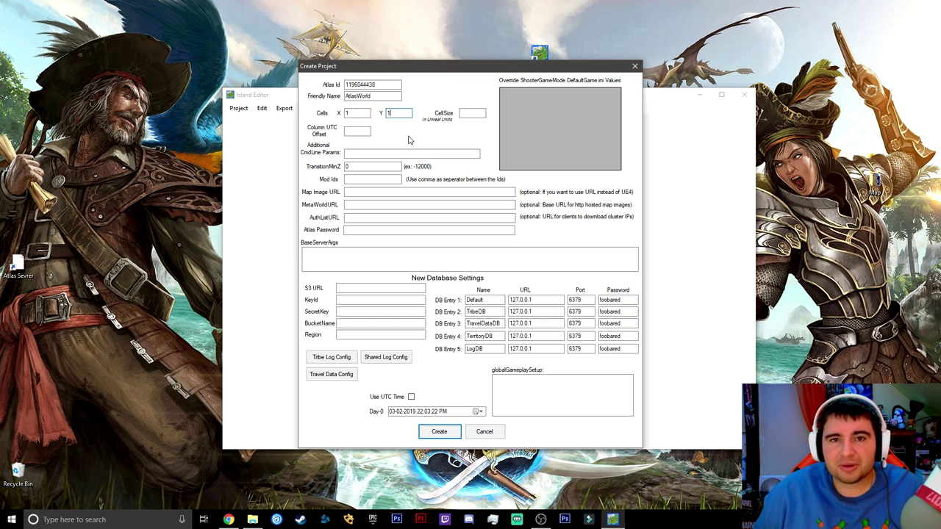
key("shift+Tab")
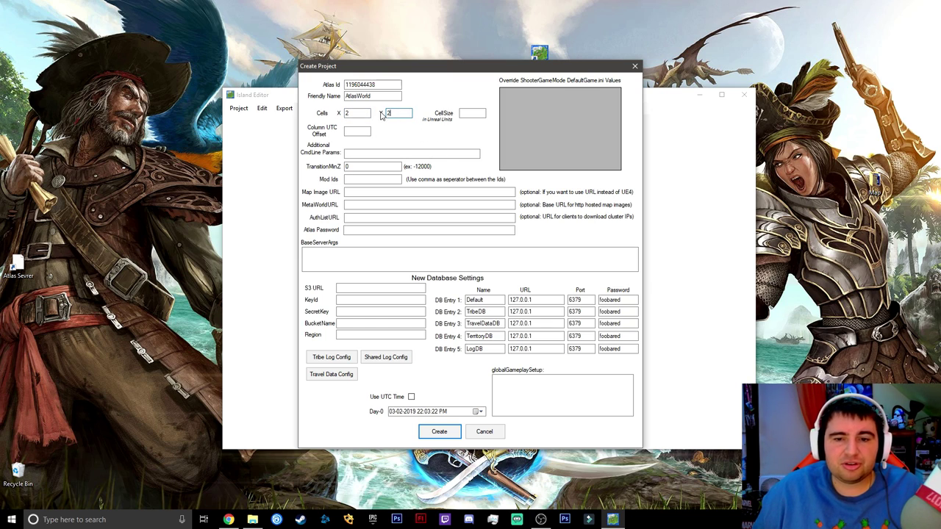
key("Tab")
key("shift+Tab")
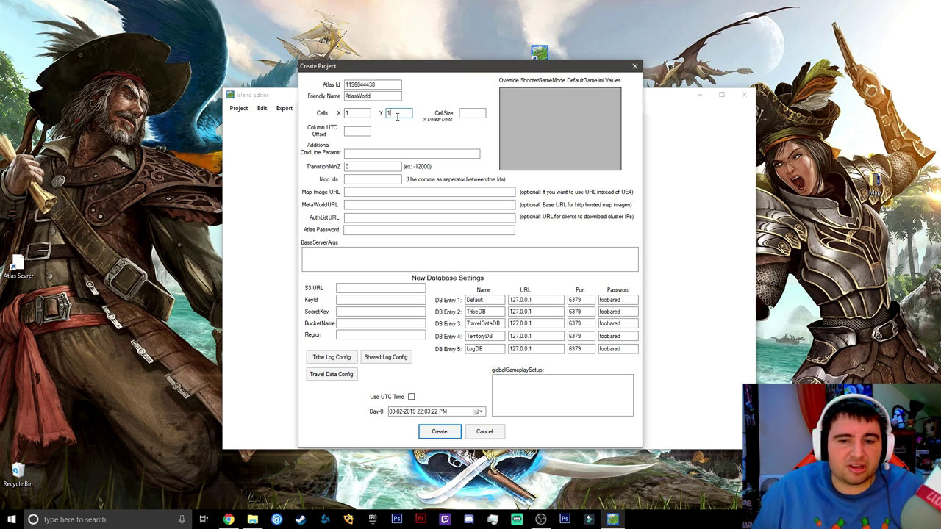
Step: Briefly try a 36 by 36 grid, then reset Cells X and Y to 1
type("36")
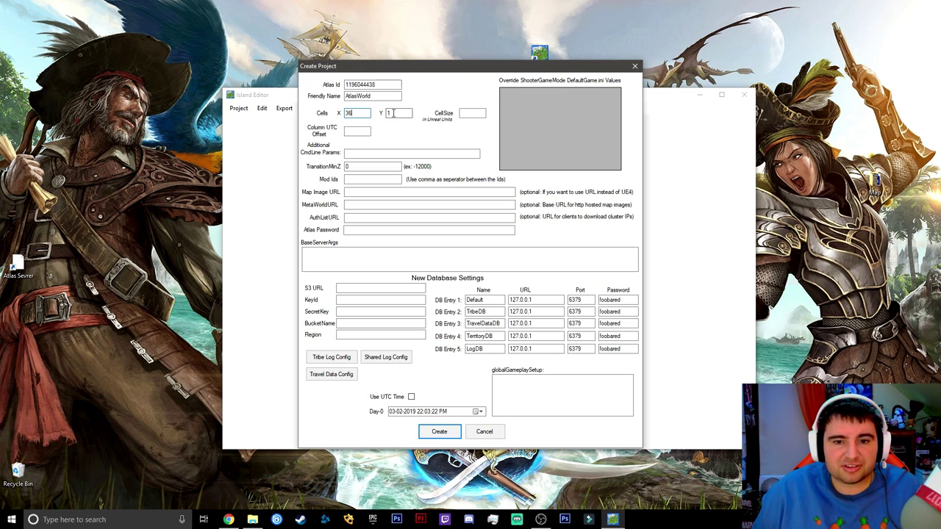
key("Tab")
type("36")
key("shift+Tab")
type("1")
key("Tab")
type("1")
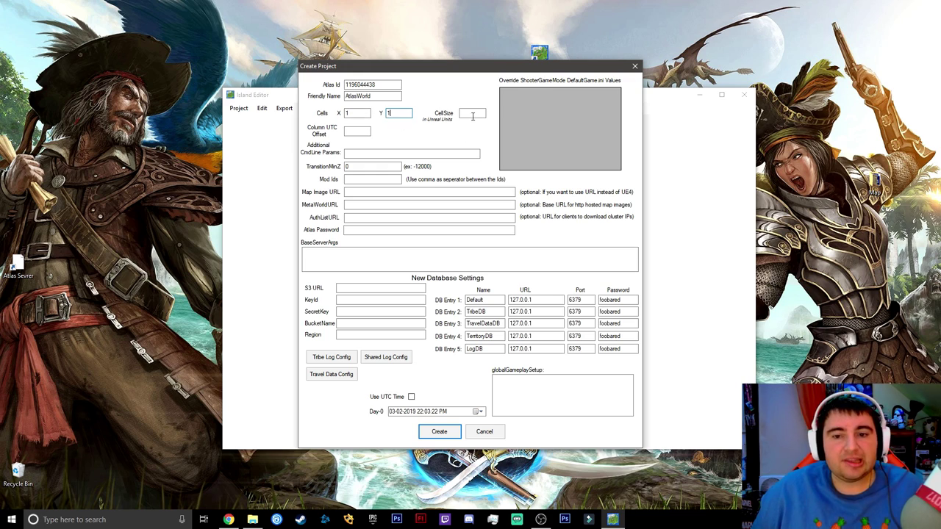
Step: Set CellSize to 1400000 and Column UTC Offset to 0, then create the project
left_click(474, 114)
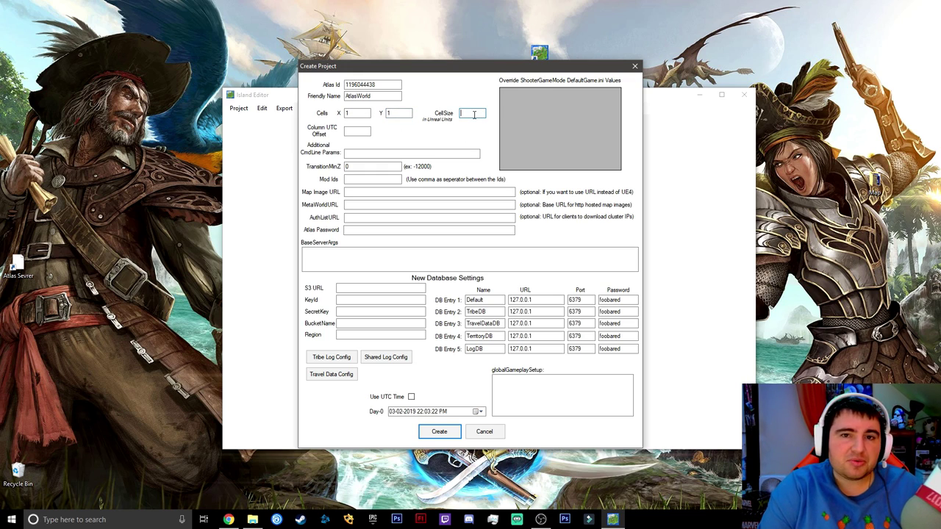
type("1400000")
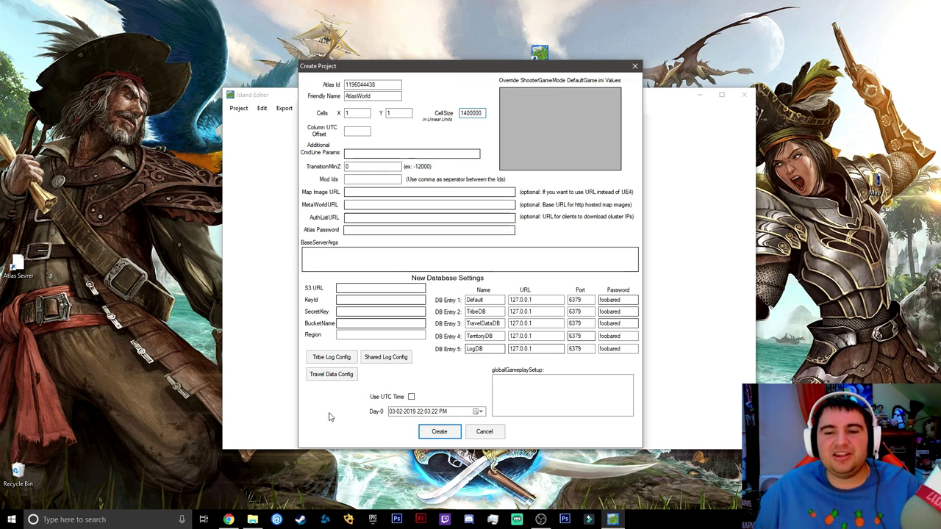
left_click(365, 132)
type("1")
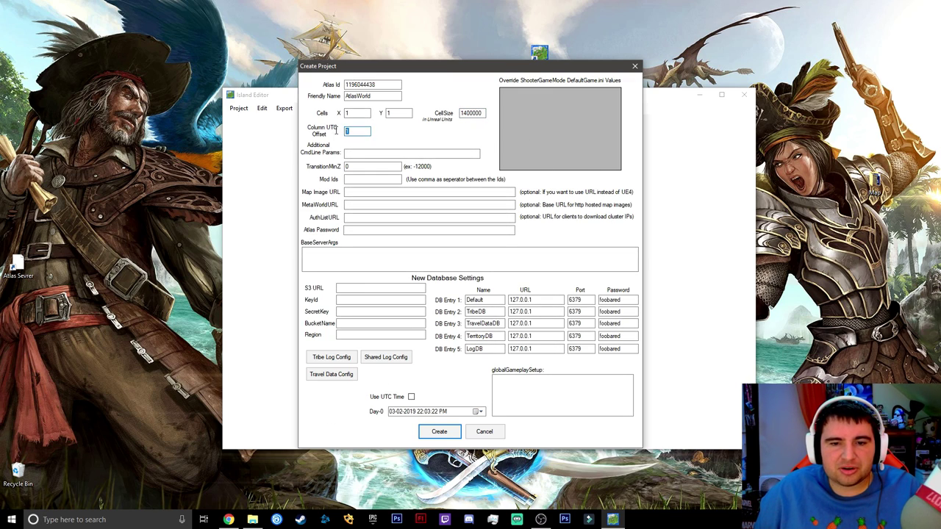
key("BackSpace")
type("0")
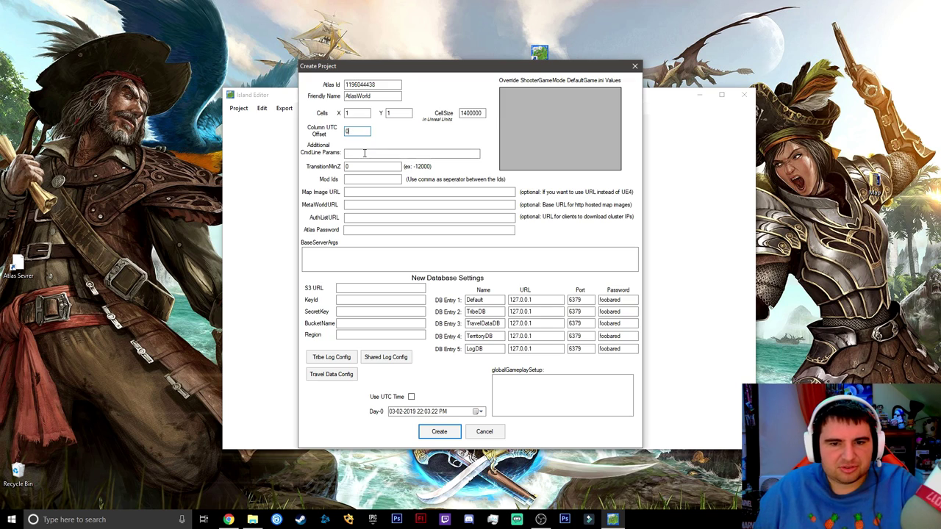
left_click(438, 431)
Step: Check the empty Server Templates list, then choose Project > Open
scroll(513, 186, "down", 5)
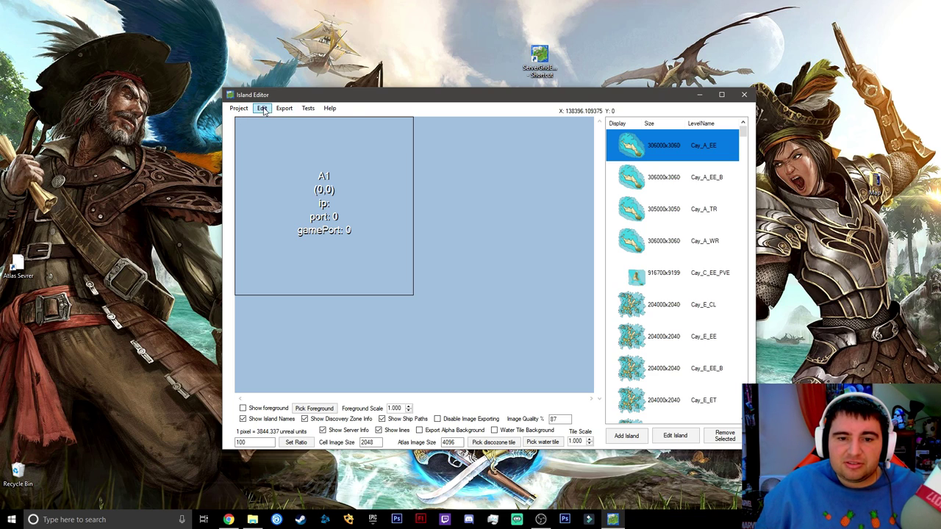
left_click(263, 108)
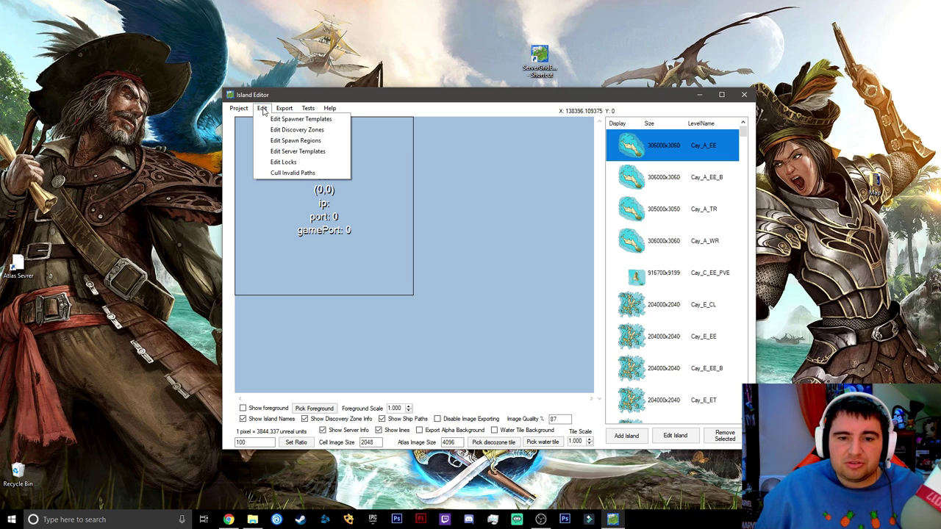
left_click(280, 155)
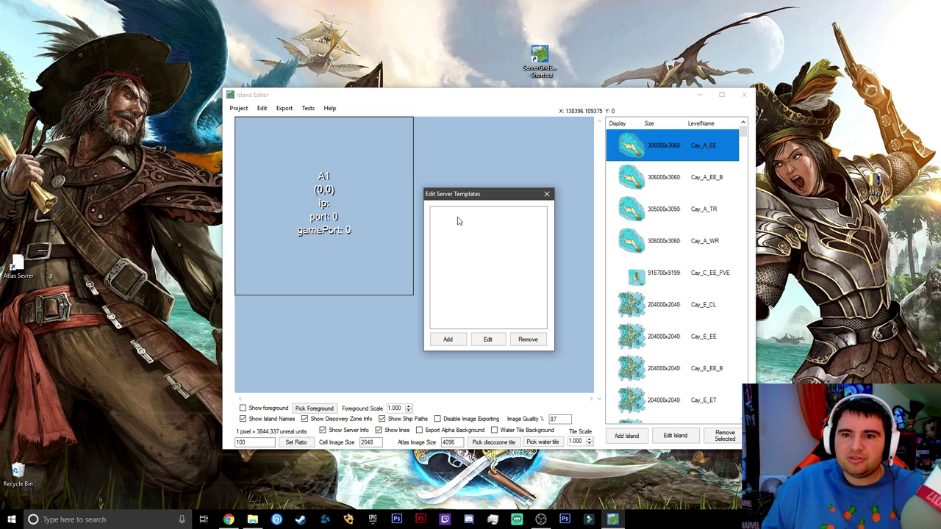
left_click(546, 194)
left_click(238, 109)
left_click(249, 129)
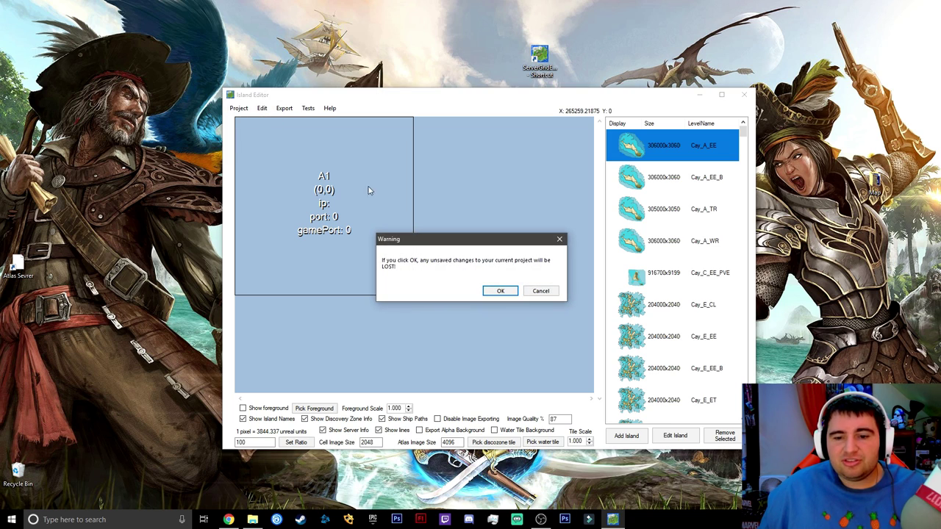
Step: Discard changes, load ServerGrid2x2.json, and browse its Polar, Temperate, Equatorial, Desert, Tropical and Tundra templates
left_click(494, 290)
double_click(357, 150)
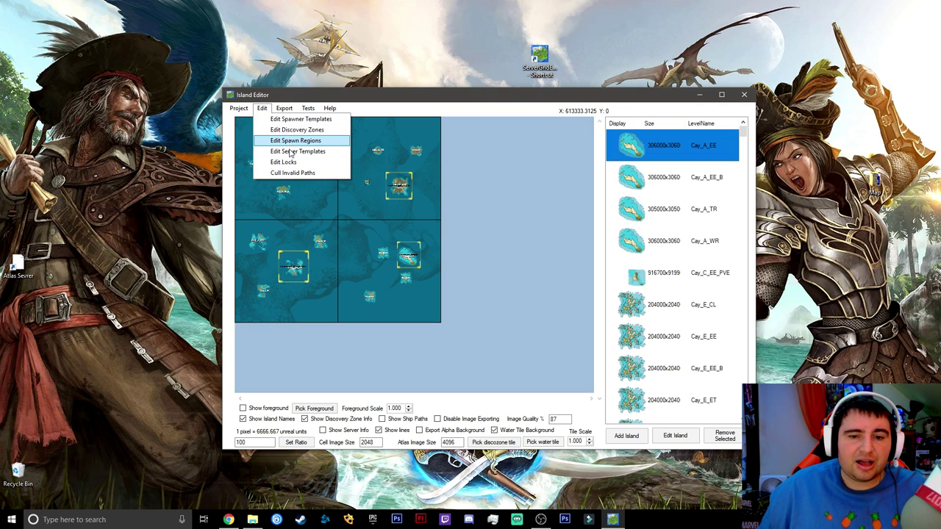
left_click(292, 151)
left_click(443, 212)
left_click(446, 217)
left_click(448, 224)
left_click(449, 229)
left_click(445, 237)
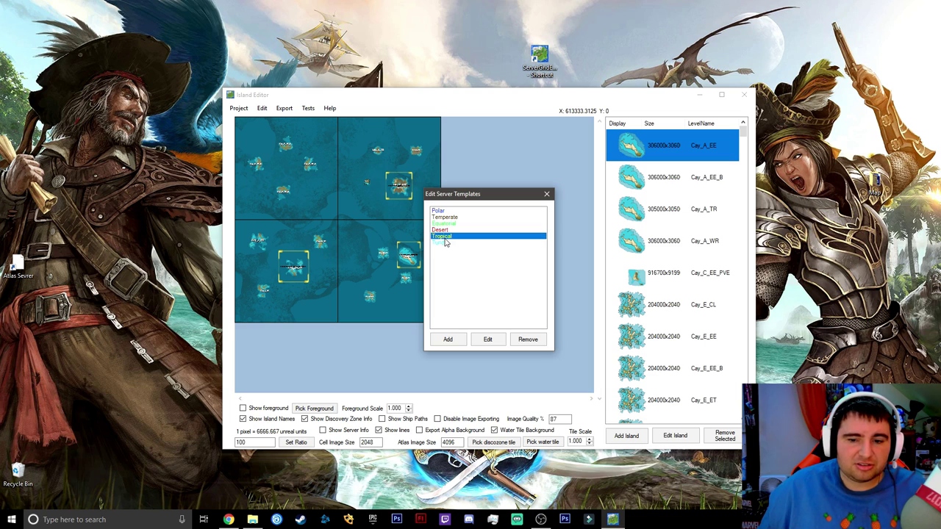
left_click(443, 243)
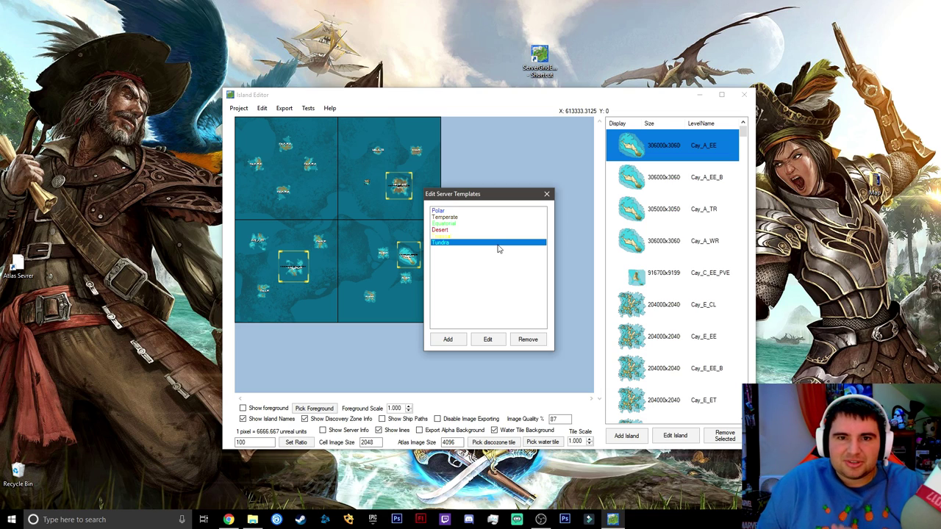
left_click(546, 193)
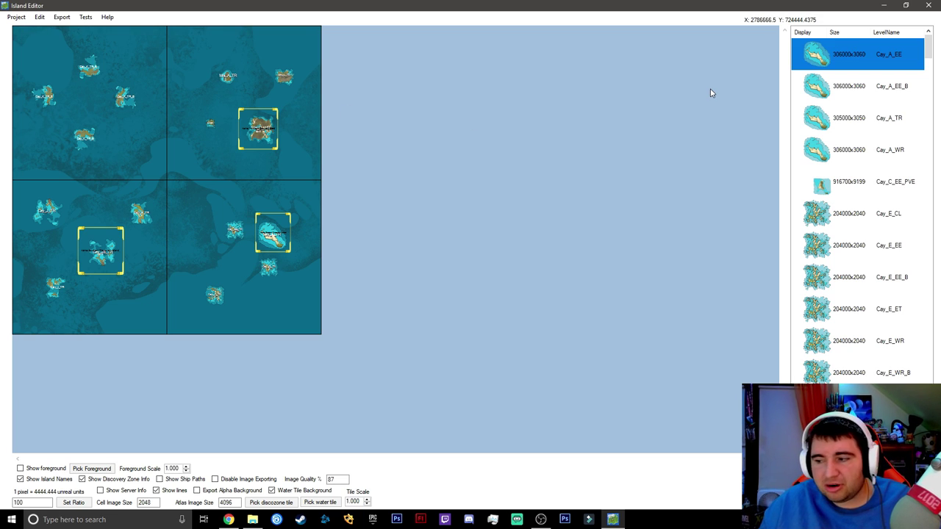
scroll(932, 48, "down", 5)
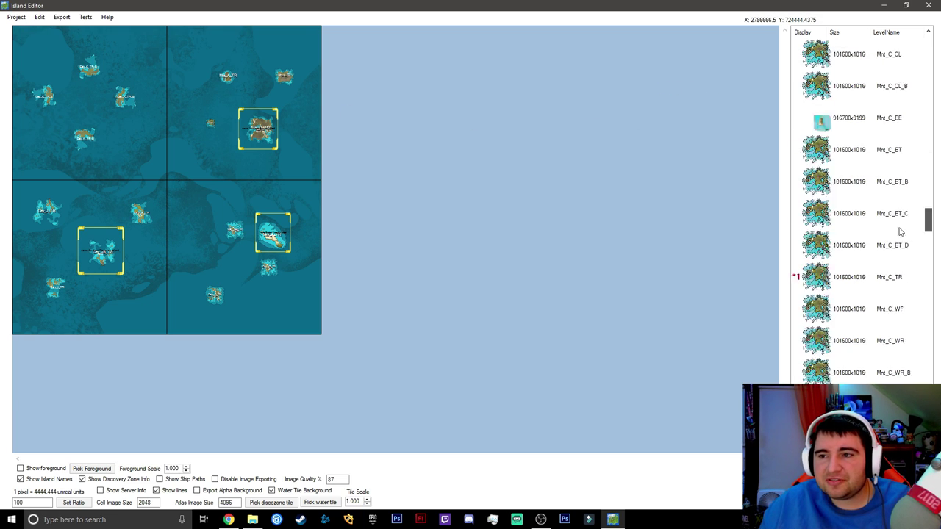
scroll(840, 59, "up", 5)
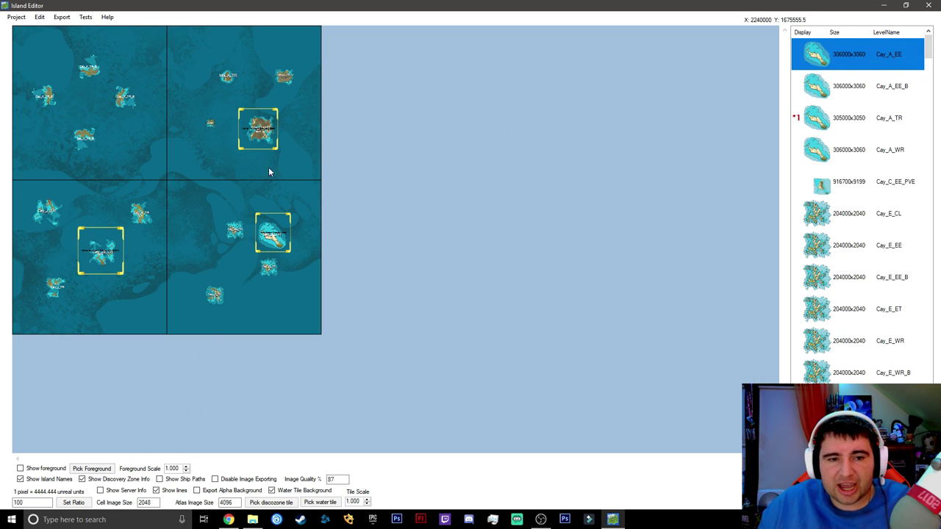
scroll(269, 171, "up", 3)
scroll(374, 208, "down", 1)
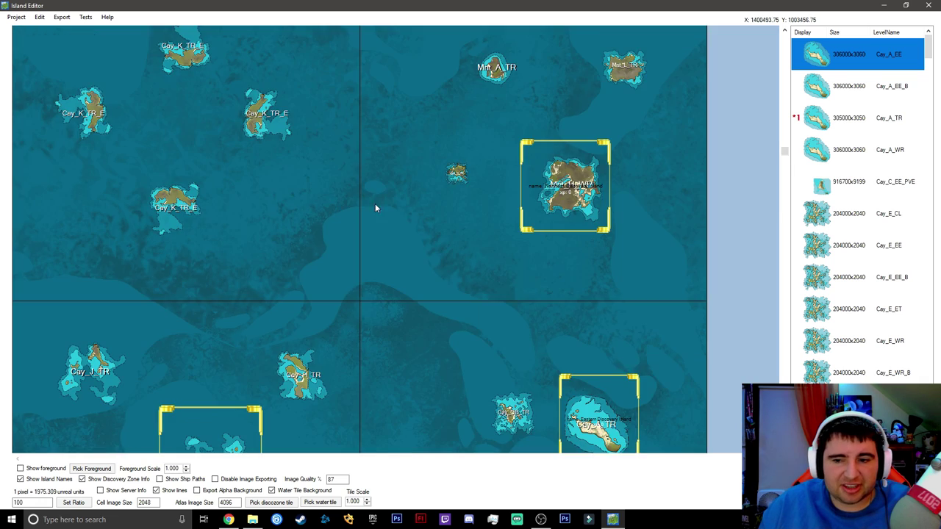
scroll(375, 208, "down", 2)
scroll(212, 230, "up", 1)
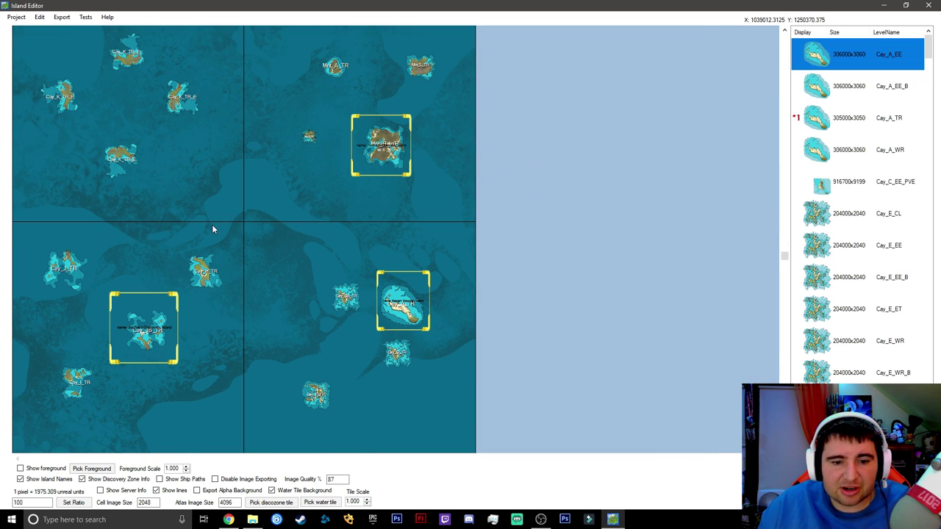
scroll(316, 269, "up", 2)
scroll(315, 270, "down", 1)
scroll(313, 270, "down", 2)
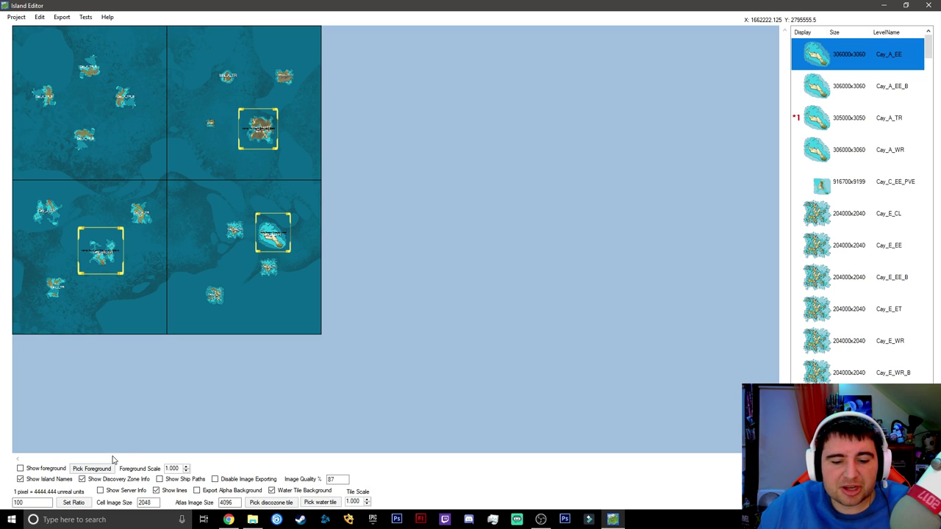
left_click(271, 490)
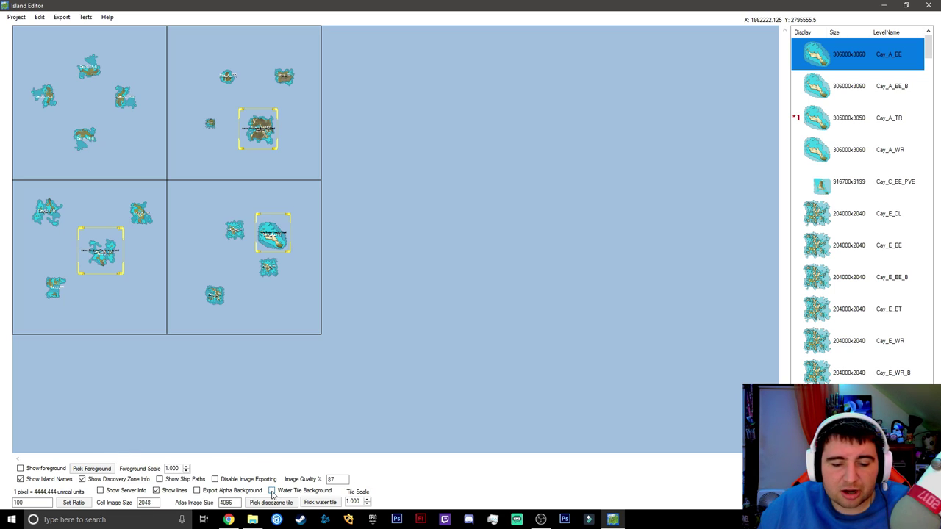
left_click(272, 490)
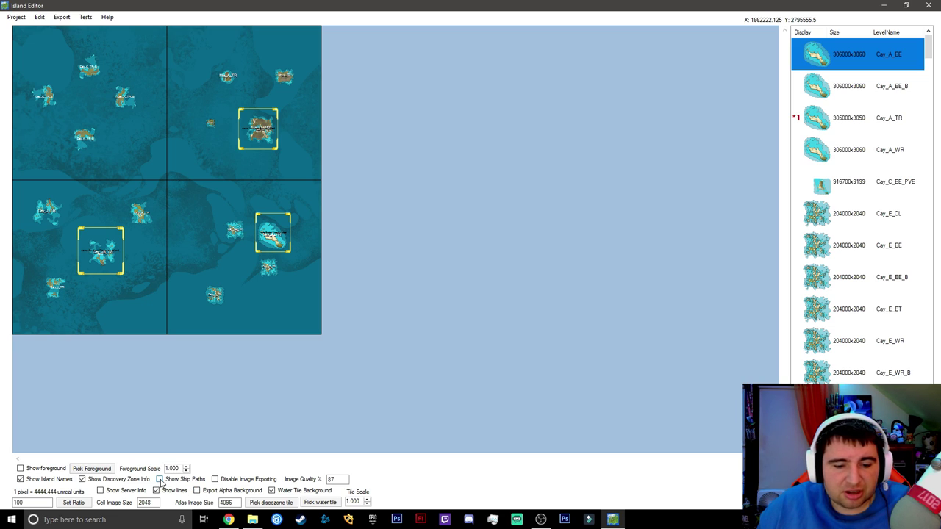
left_click(100, 491)
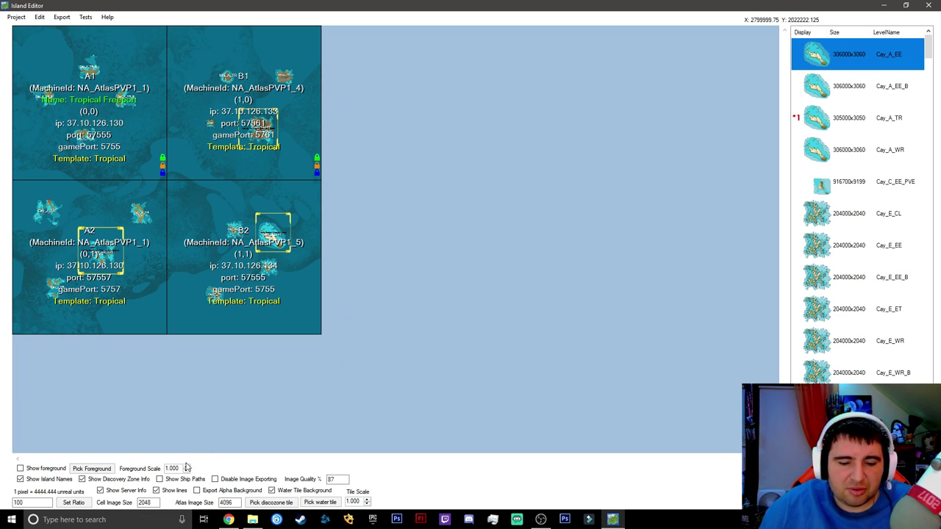
left_click(100, 491)
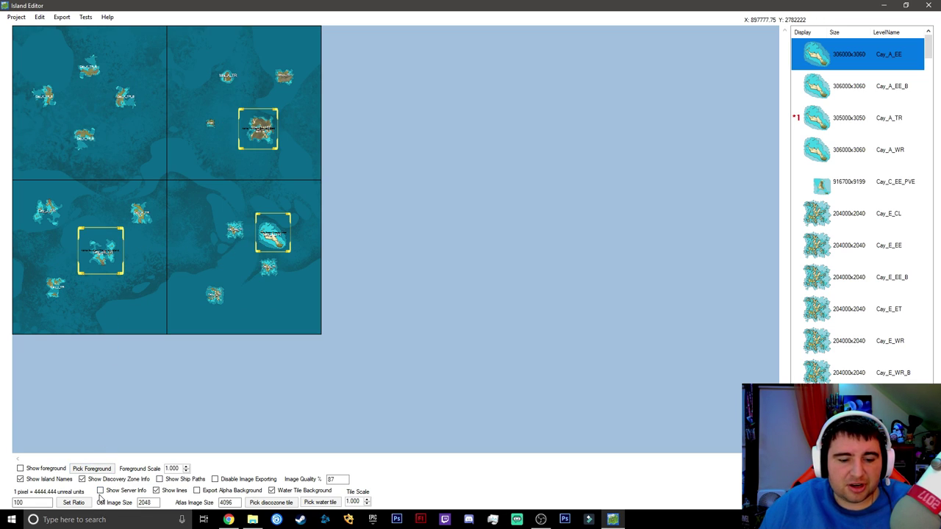
left_click(100, 490)
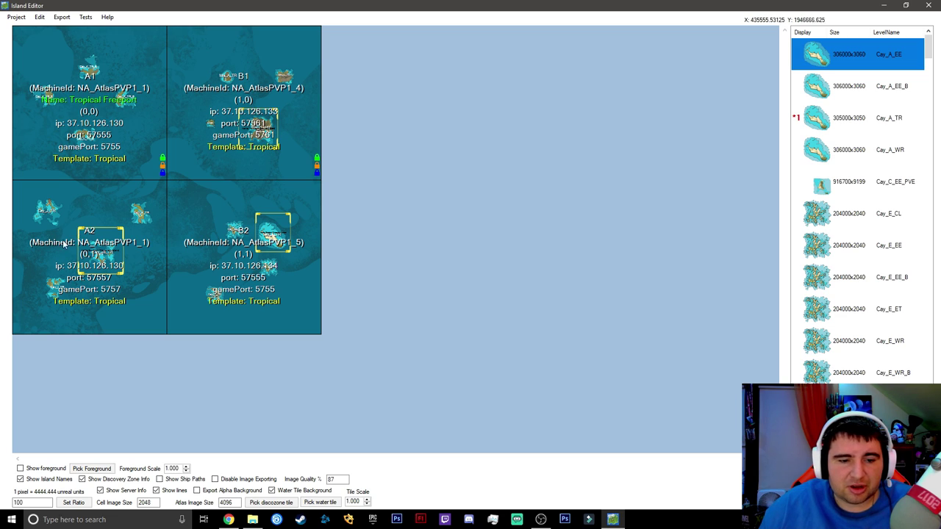
left_click(100, 491)
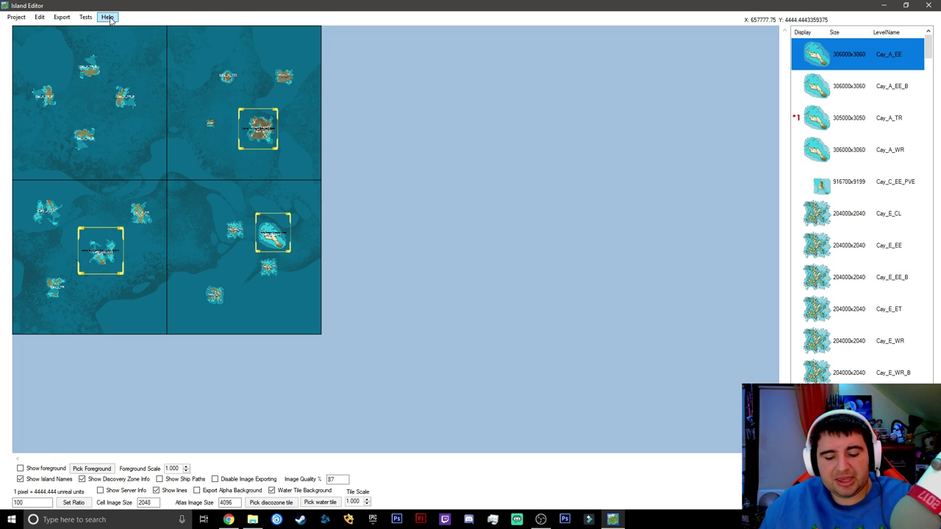
Step: Open Help > Controls, drag the reference around, then close it
left_click(10, 18)
mouse_move(33, 22)
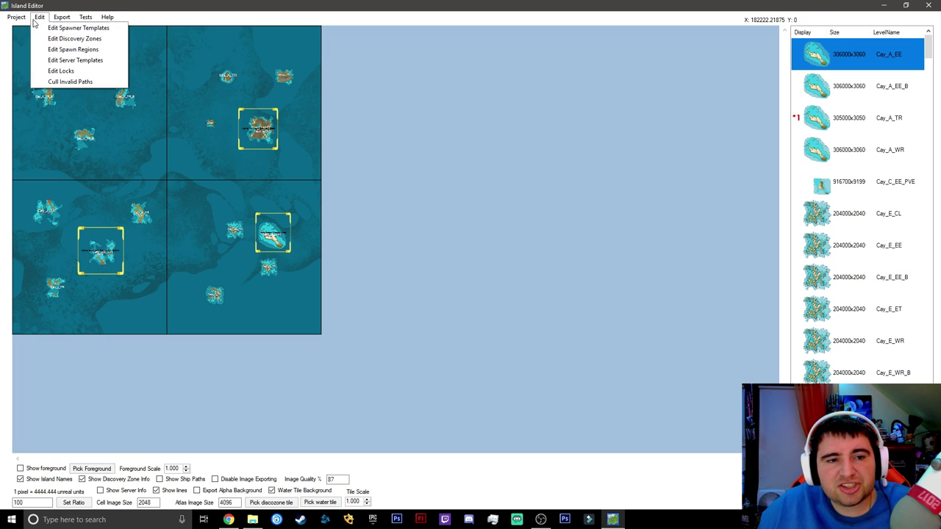
mouse_move(107, 20)
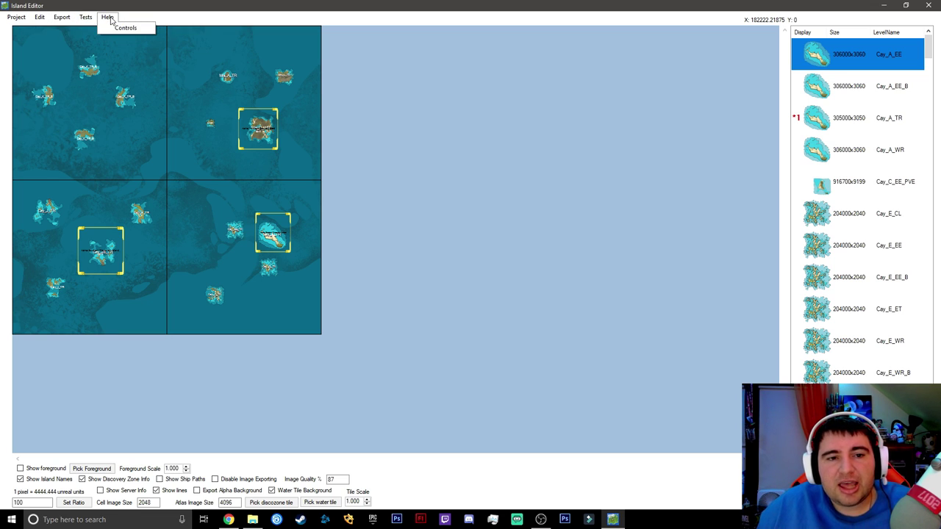
left_click(117, 27)
left_click_drag(456, 200, 583, 75)
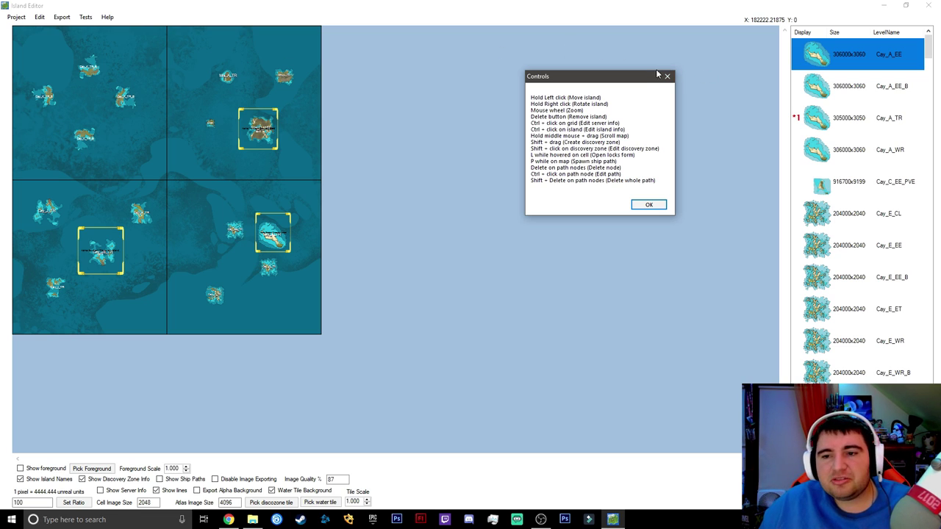
left_click_drag(527, 79, 389, 67)
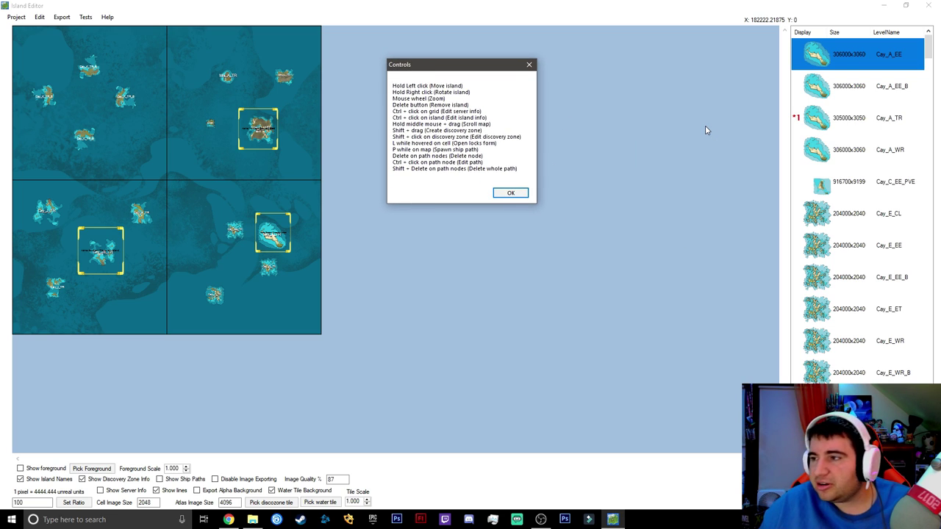
left_click(528, 65)
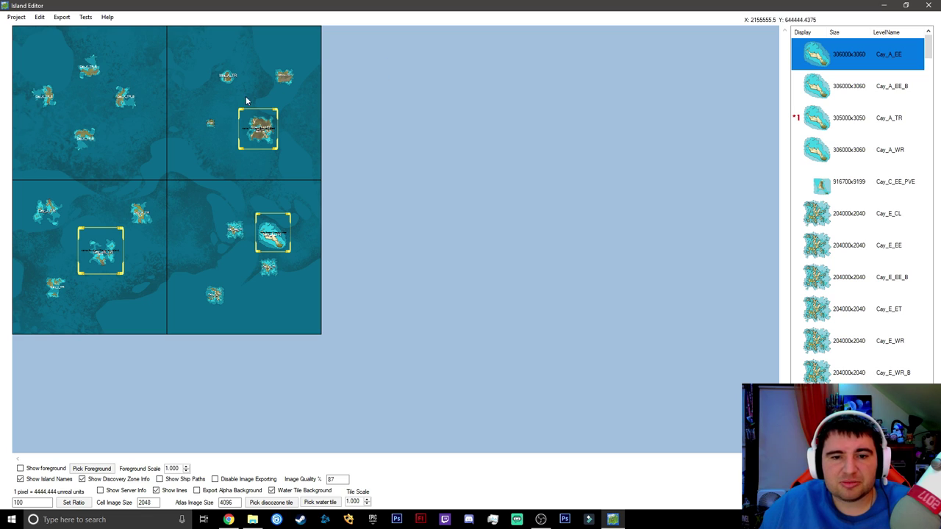
Step: Reopen the Controls reference and move it to the top right beside the level list
left_click(107, 18)
left_click(125, 28)
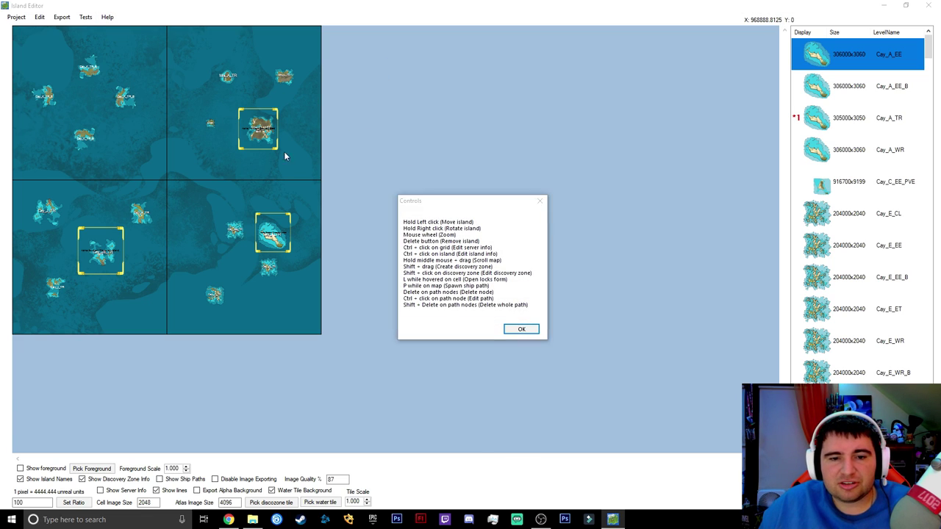
left_click_drag(425, 200, 656, 35)
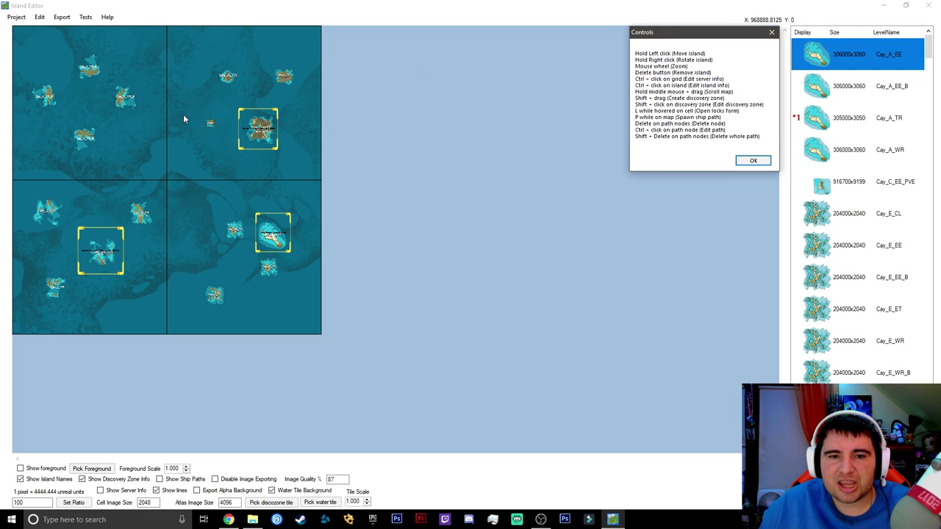
left_click(220, 157)
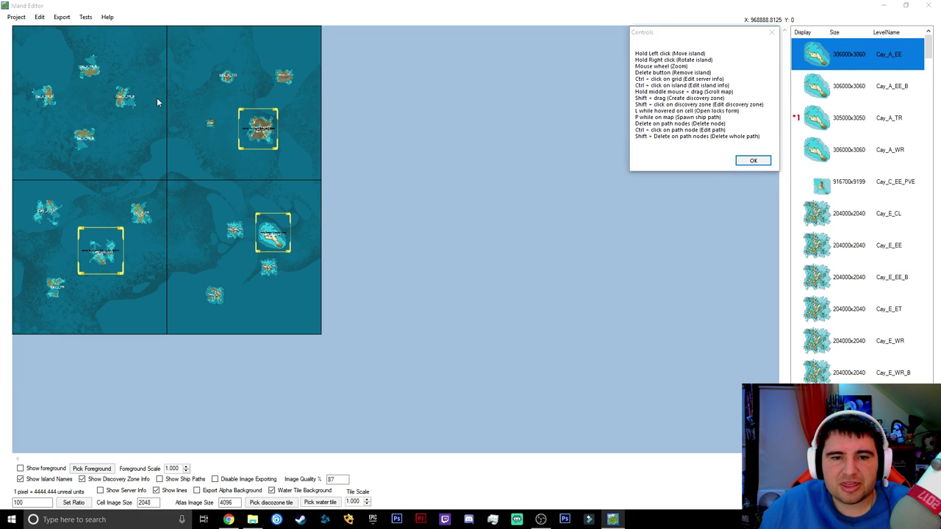
Step: Close the Controls reference and scroll the LevelName island list down and back up
left_click(770, 33)
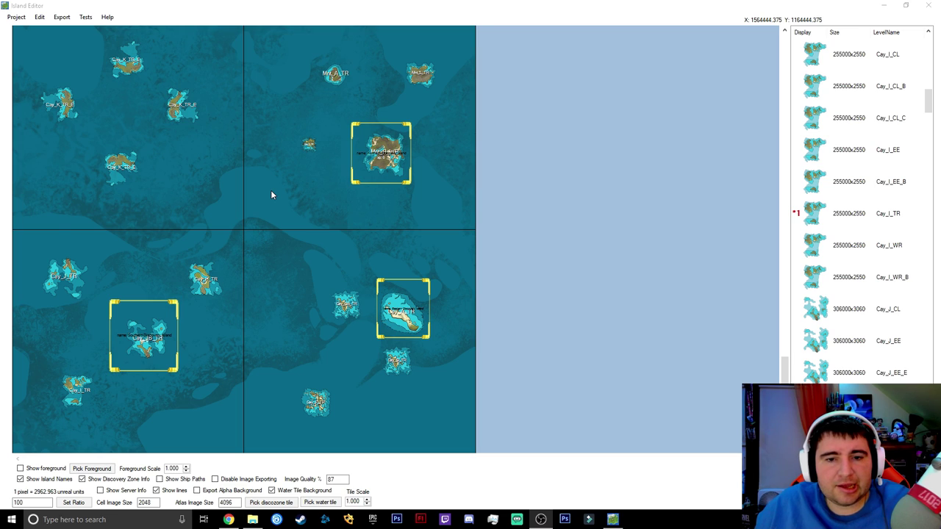
scroll(270, 194, "down", 1)
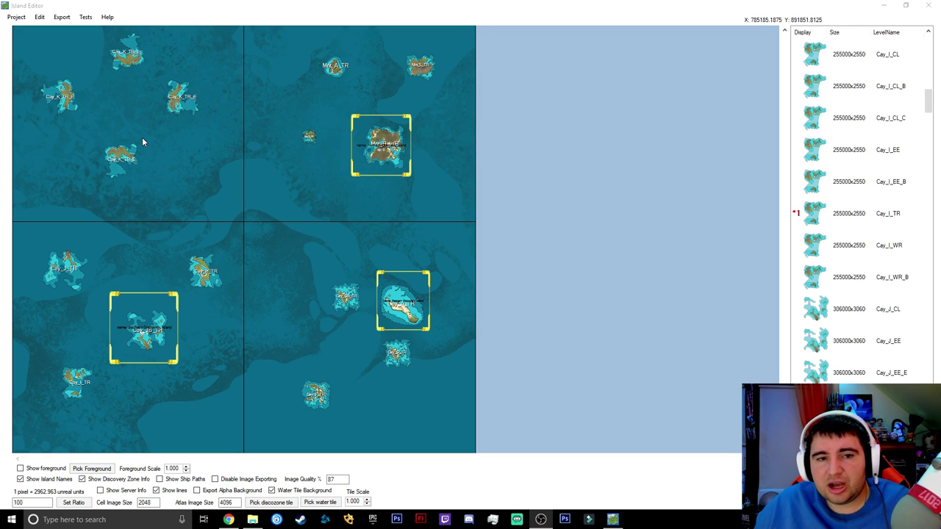
left_click_drag(927, 105, 929, 46)
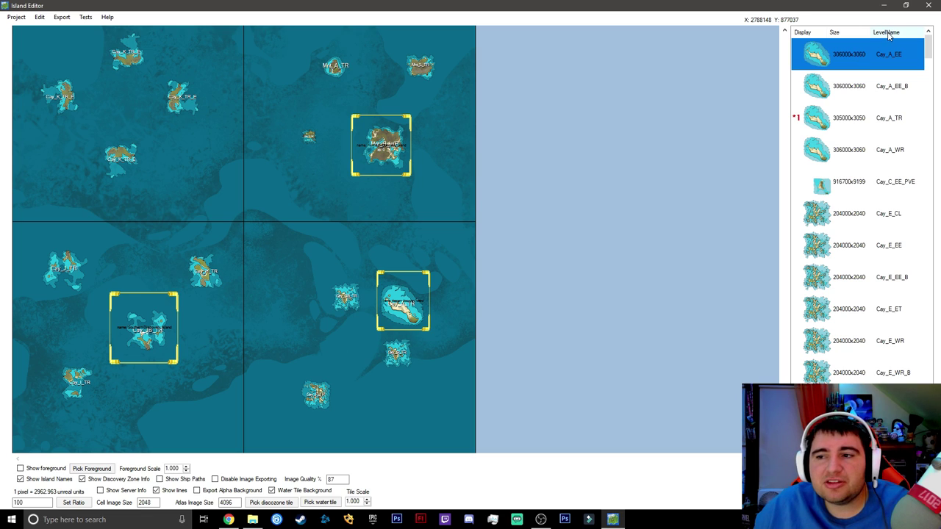
left_click_drag(928, 50, 928, 108)
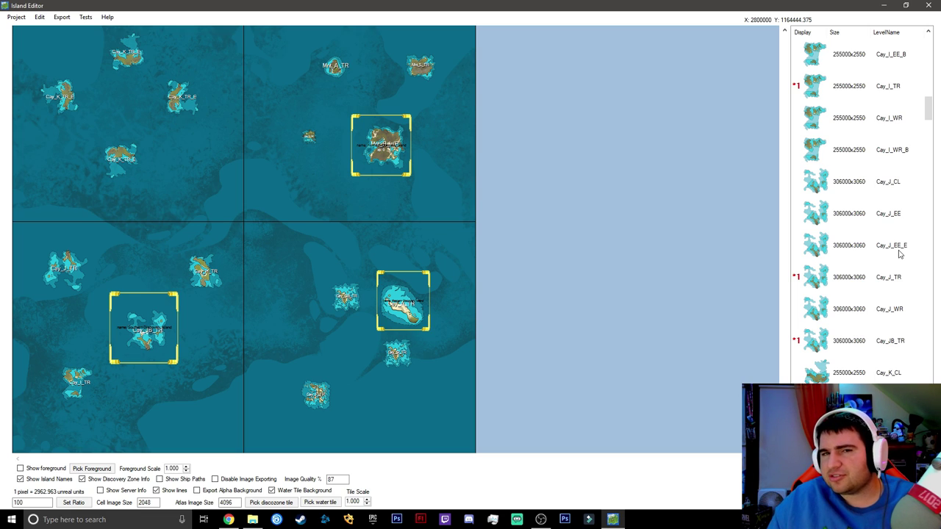
scroll(889, 228, "down", 6)
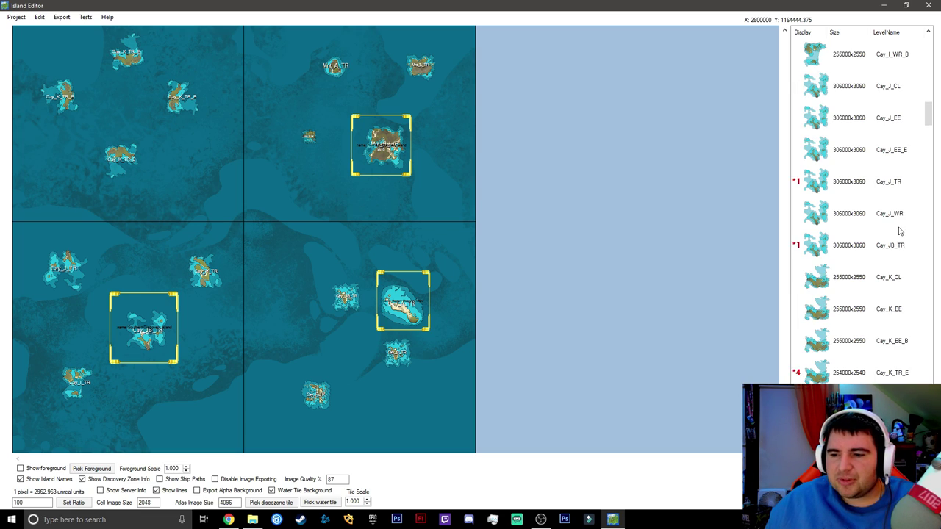
scroll(875, 199, "down", 3)
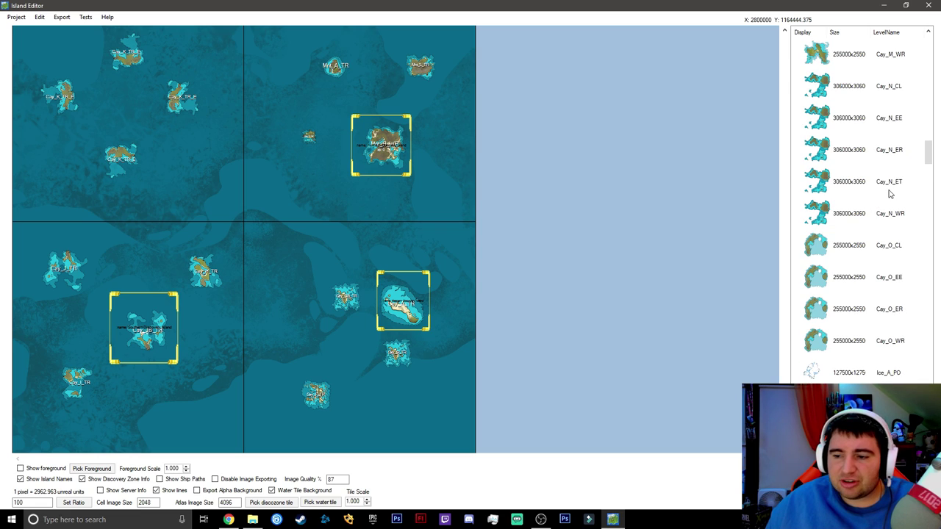
scroll(888, 198, "down", 7)
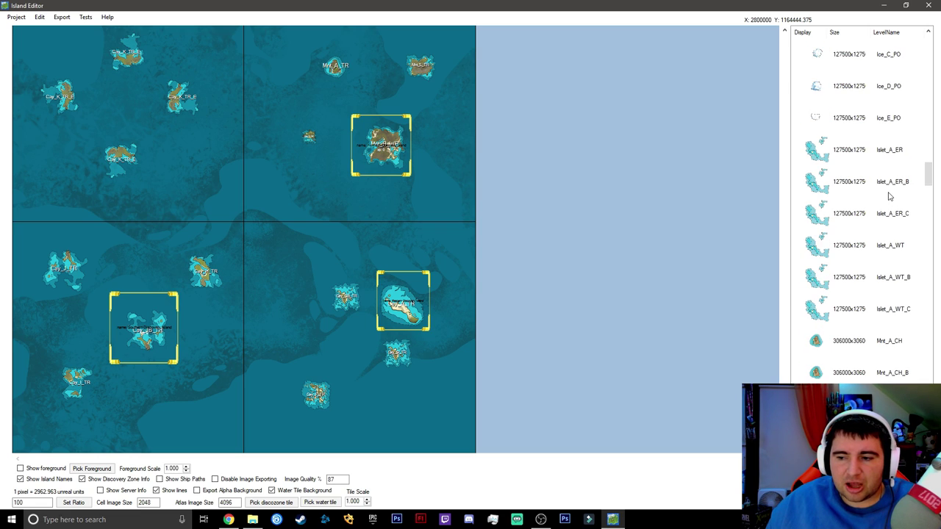
scroll(904, 215, "down", 3)
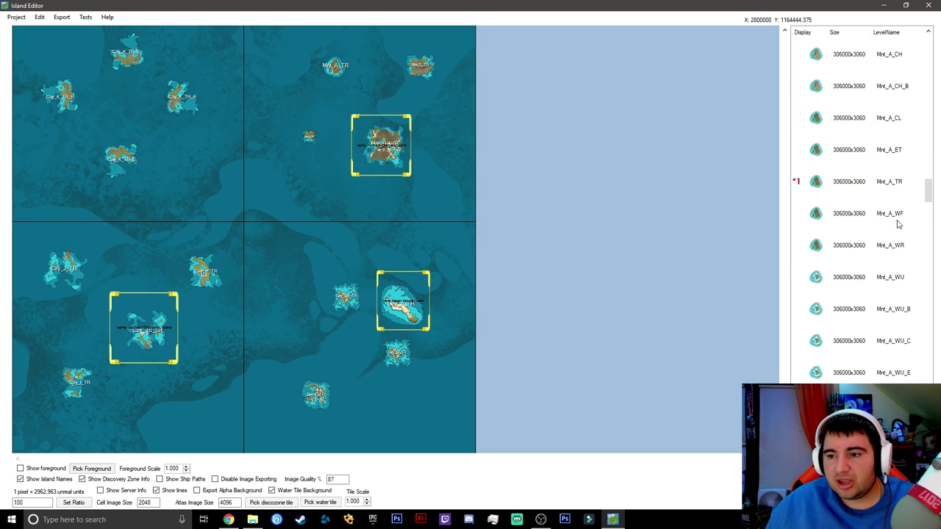
left_click_drag(931, 189, 935, 308)
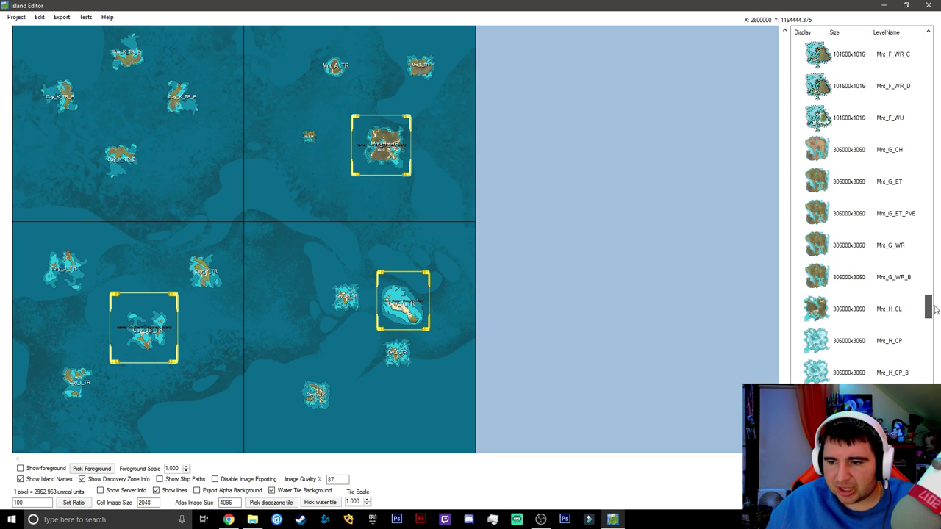
left_click(882, 223)
left_click(903, 243)
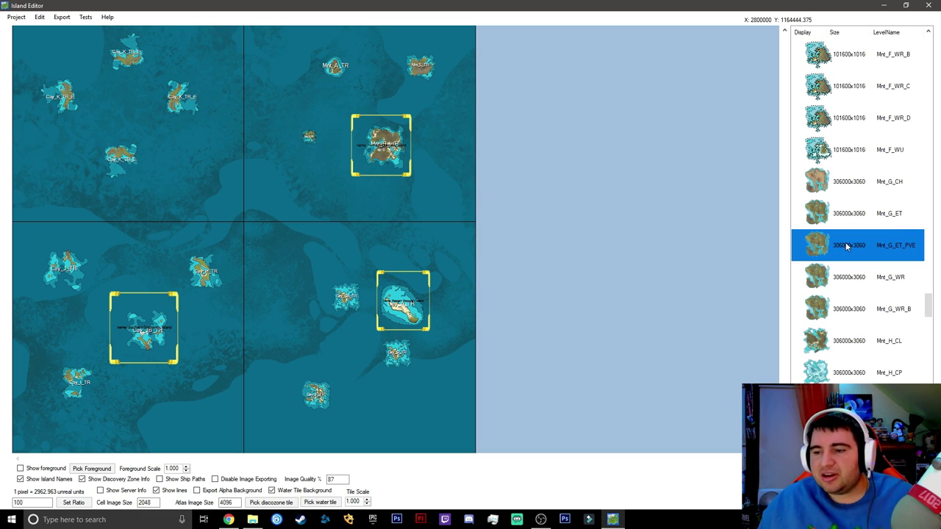
left_click(831, 225)
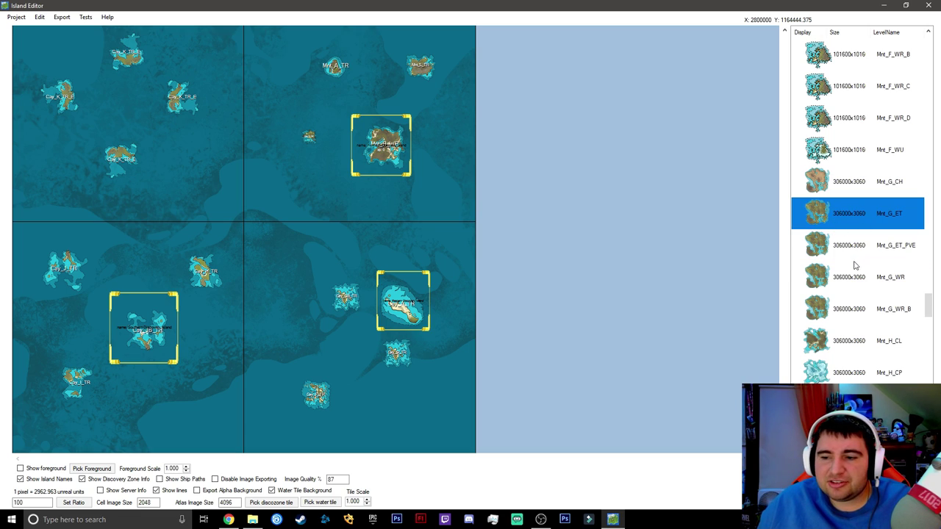
left_click(857, 322)
left_click(844, 233)
left_click(842, 307)
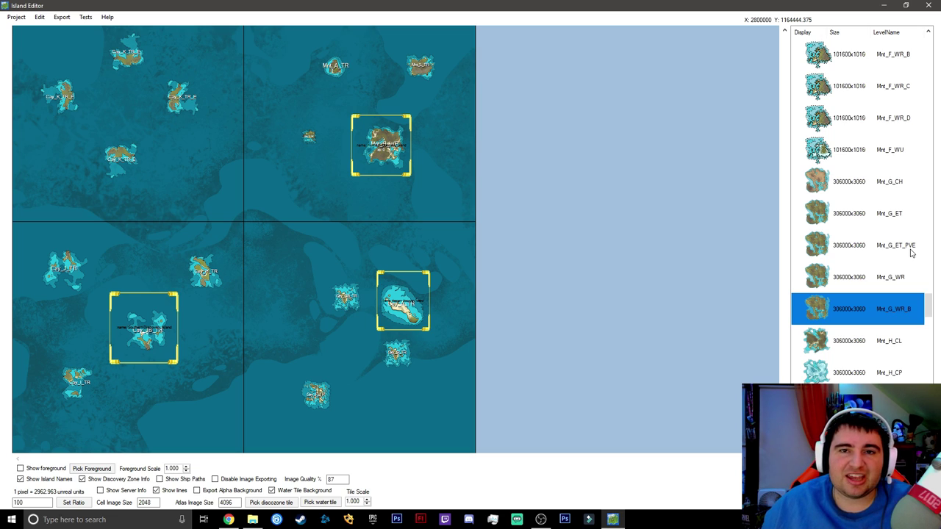
scroll(911, 249, "up", 10)
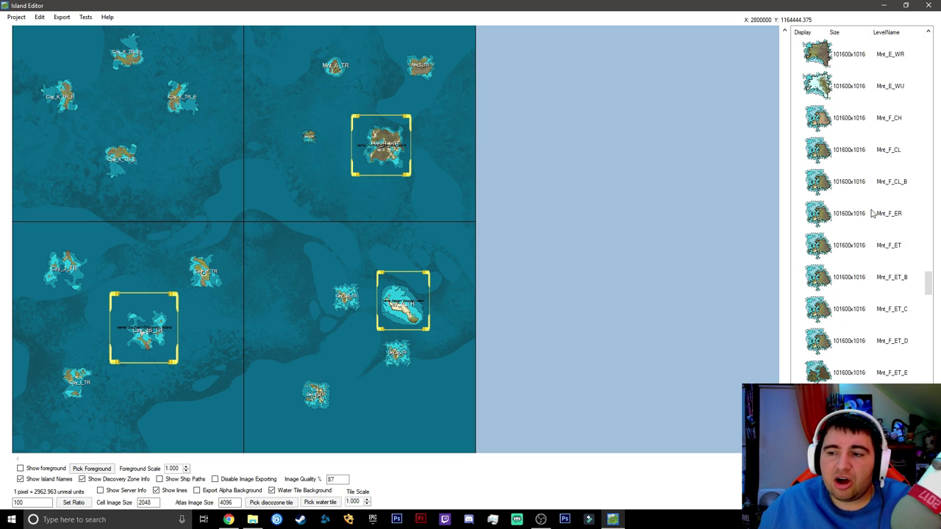